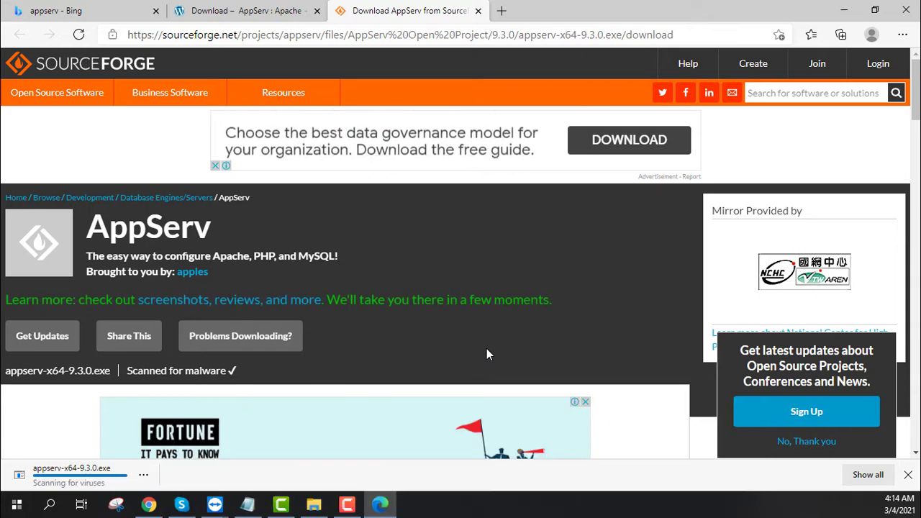
Show the downloaded appserv-x64-9.3.0.exe in its folder and launch the installer.
{"action": "left_click", "coordinate": [143, 475]}
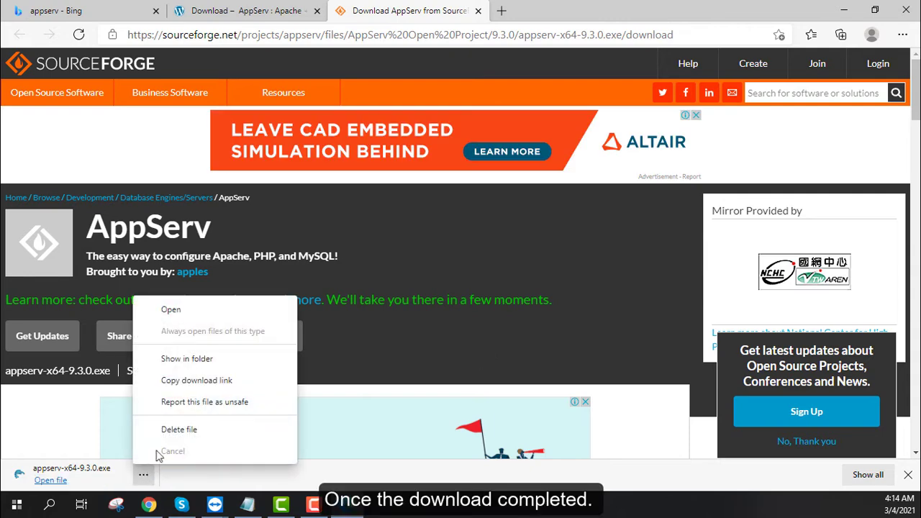
{"action": "left_click", "coordinate": [197, 362]}
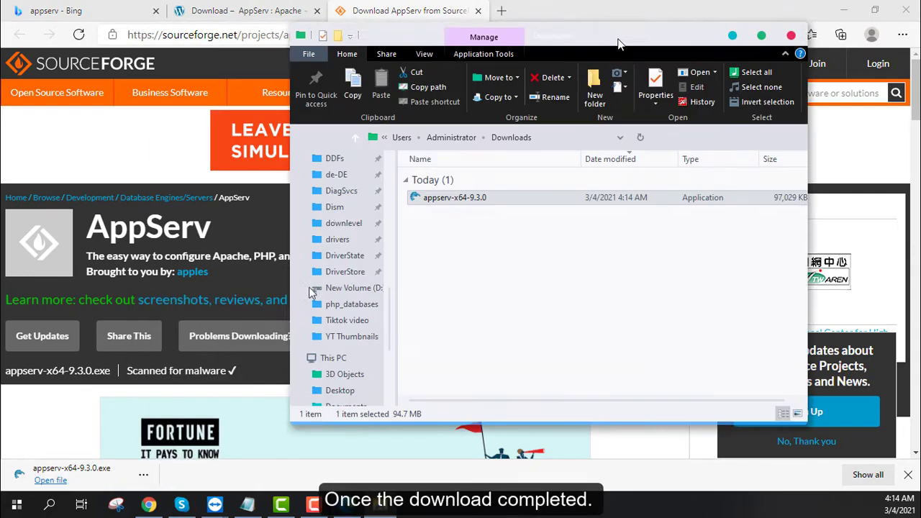
{"action": "left_click_drag", "start_coordinate": [618, 39], "coordinate": [553, 31]}
{"action": "left_click", "coordinate": [698, 31]}
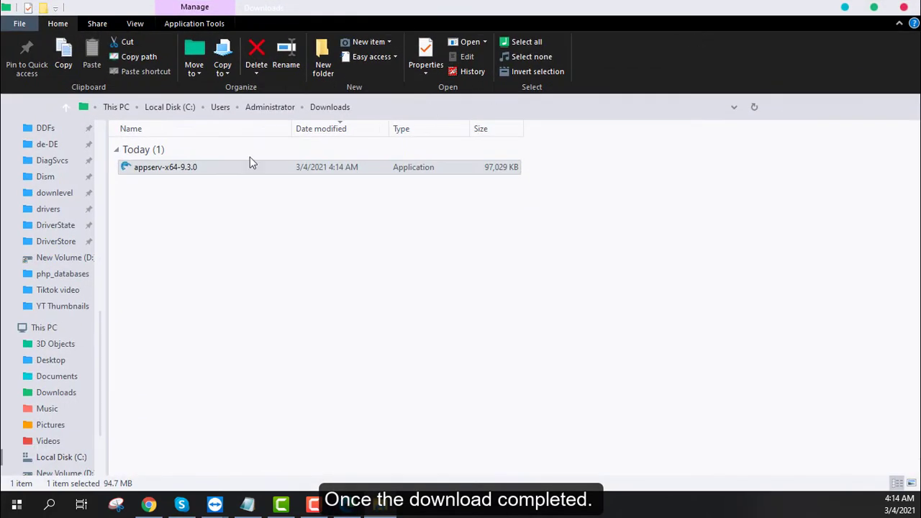
{"action": "double_click", "coordinate": [170, 169]}
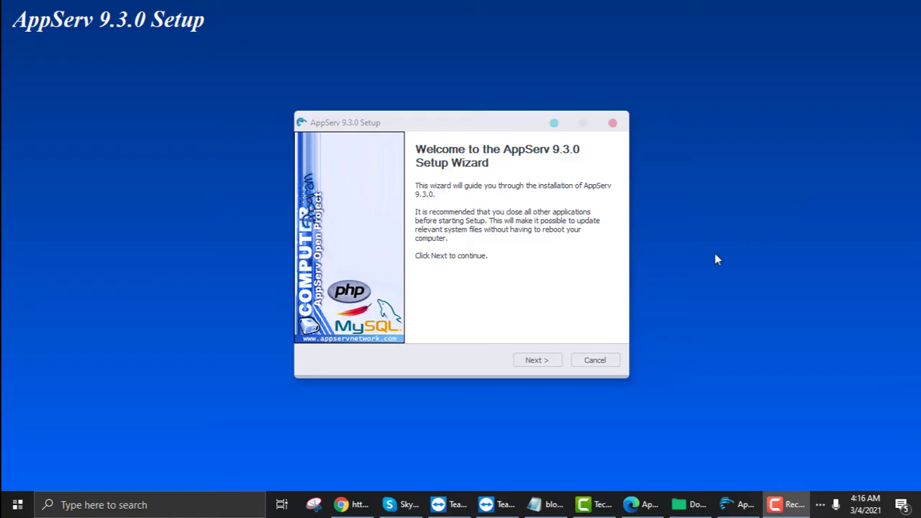
Accept the AppServ 9.3.0 license agreement and keep C:\AppServ as the destination folder.
{"action": "left_click", "coordinate": [540, 363]}
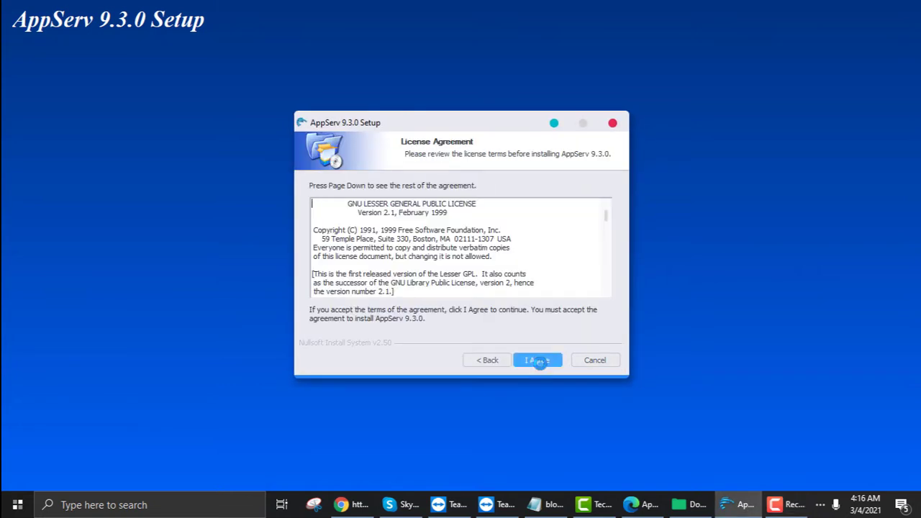
{"action": "left_click", "coordinate": [540, 361]}
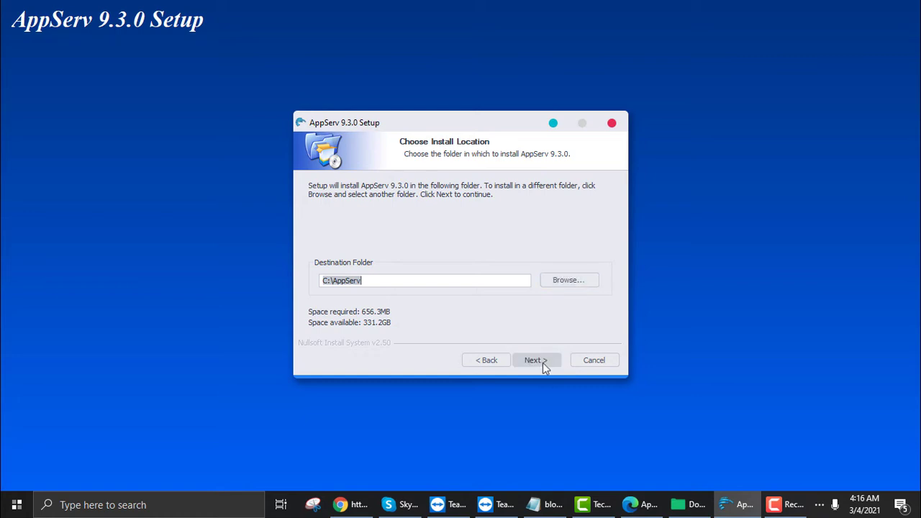
{"action": "left_click", "coordinate": [536, 360]}
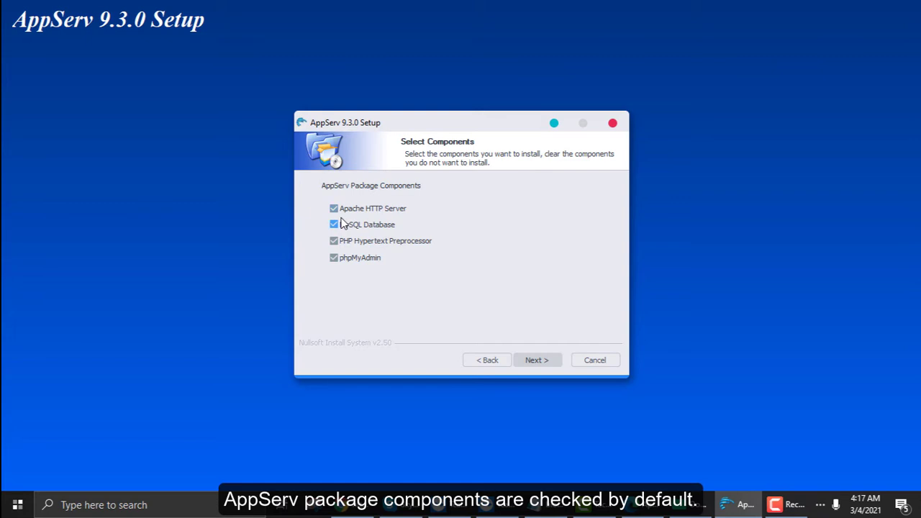
Keep all four package components and accept the Apache settings with server name localhost, HTTP port 80 and HTTPS port 443.
{"action": "left_click", "coordinate": [546, 365]}
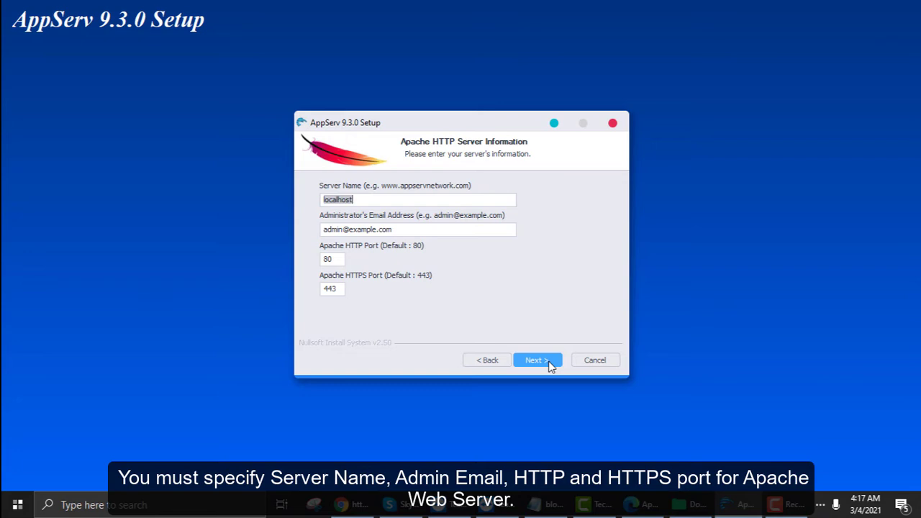
{"action": "left_click", "coordinate": [536, 359]}
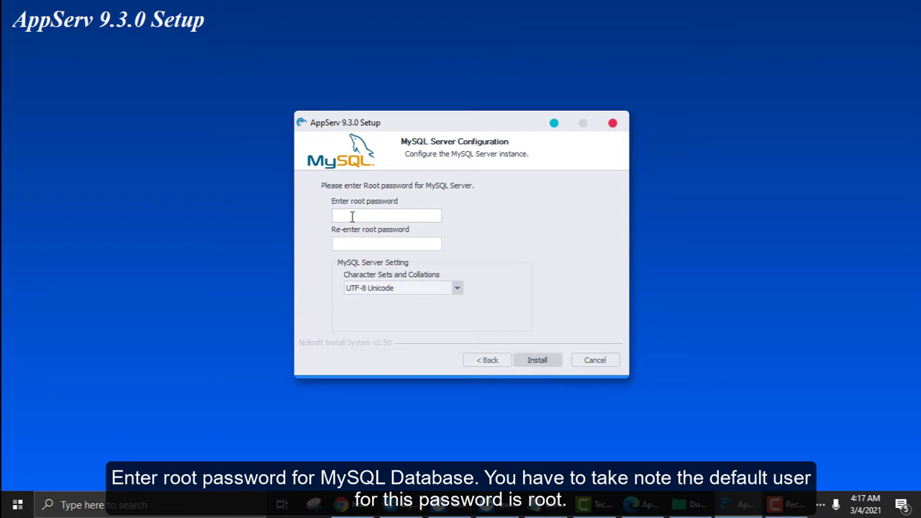
Enter and re-enter the MySQL root password, keep UTF-8 Unicode, run the installation and close the setup wizard.
{"action": "type", "text": "1"}
{"action": "left_click", "coordinate": [358, 245]}
{"action": "type", "text": "•••"}
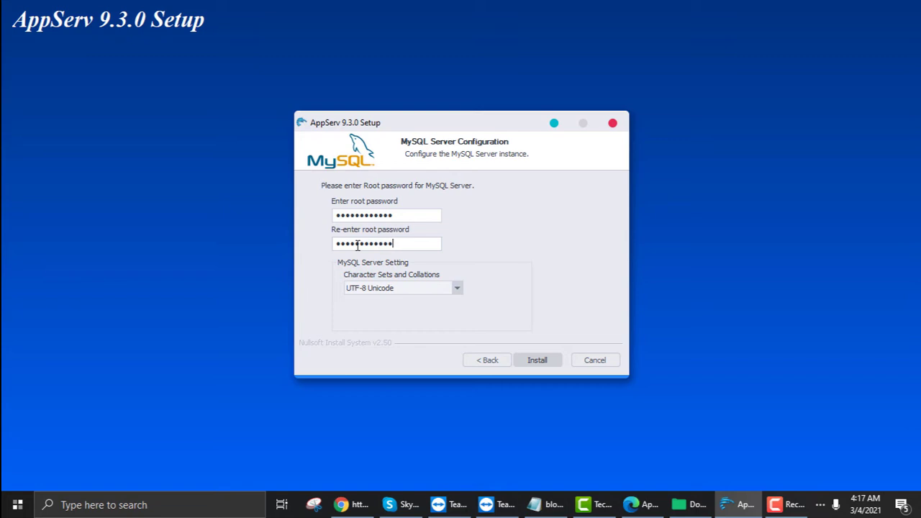
{"action": "left_click", "coordinate": [553, 362]}
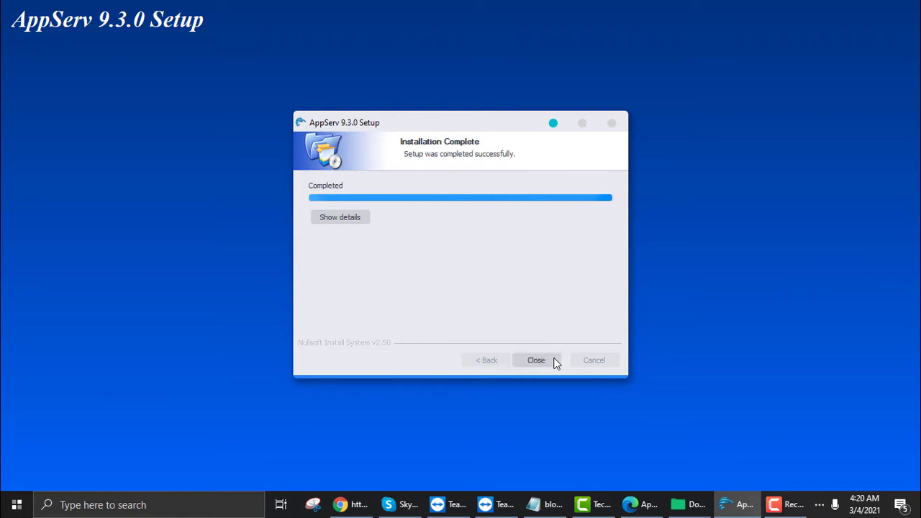
{"action": "left_click", "coordinate": [555, 363]}
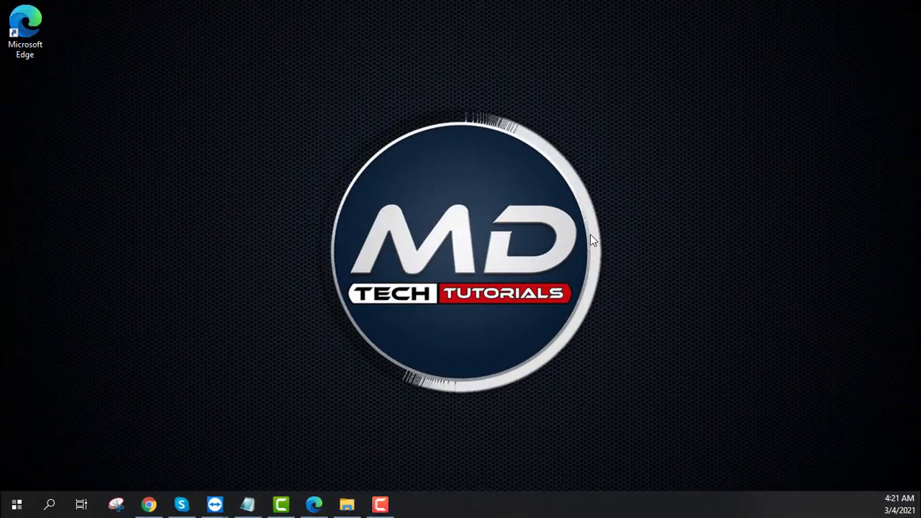
Switch to Microsoft Edge and load localhost in a new tab to check the AppServ installation.
{"action": "left_click", "coordinate": [314, 503]}
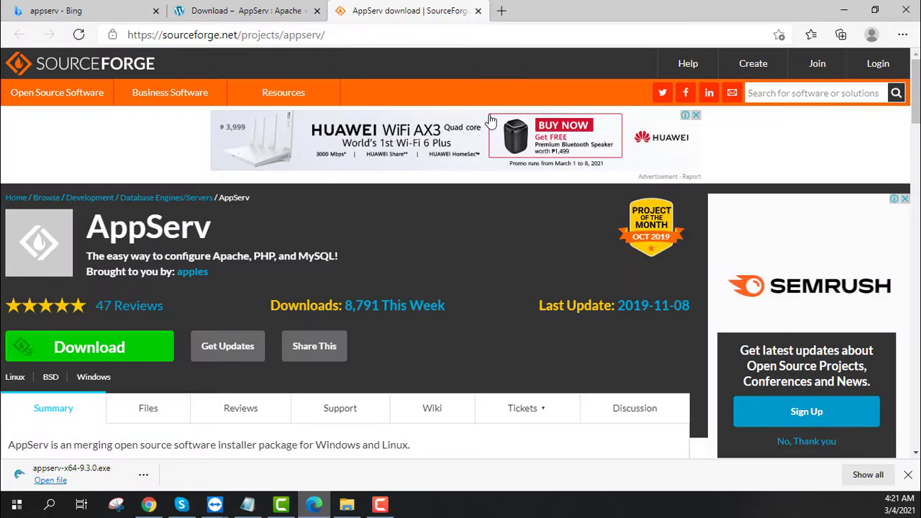
{"action": "left_click", "coordinate": [501, 11]}
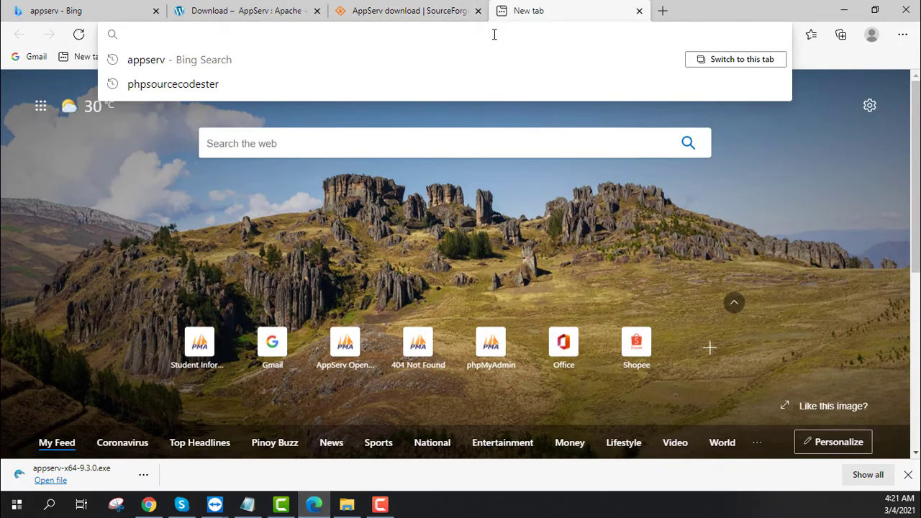
{"action": "type", "text": "localhost"}
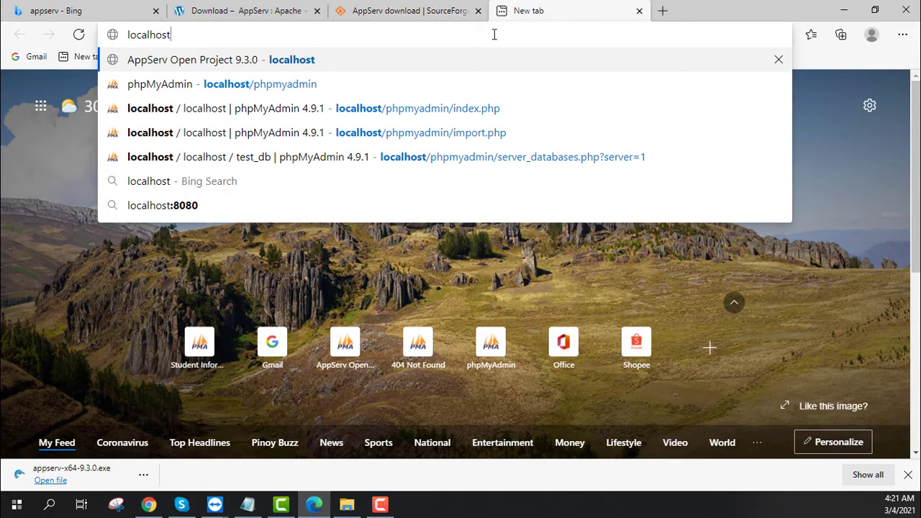
{"action": "key", "text": "Return"}
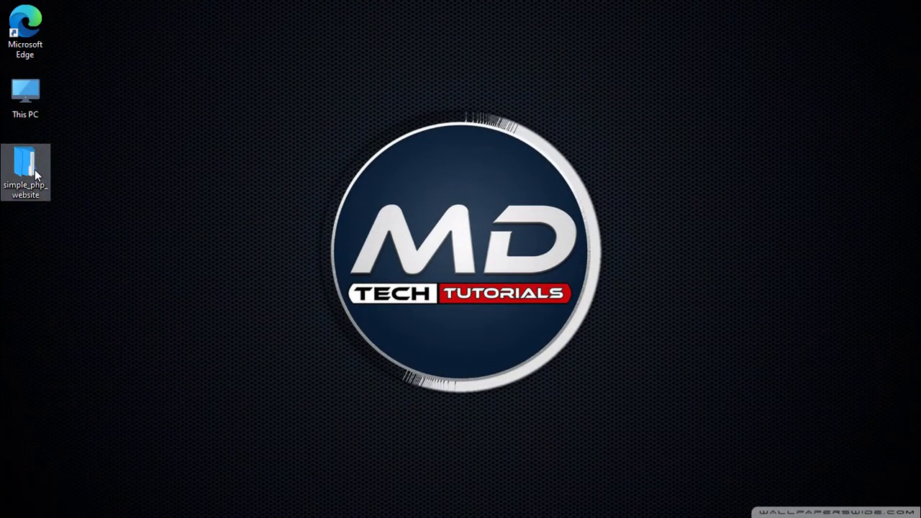
Open the simple_php_website folder on the desktop and copy the simple_php_website subfolder inside it.
{"action": "double_click", "coordinate": [34, 169]}
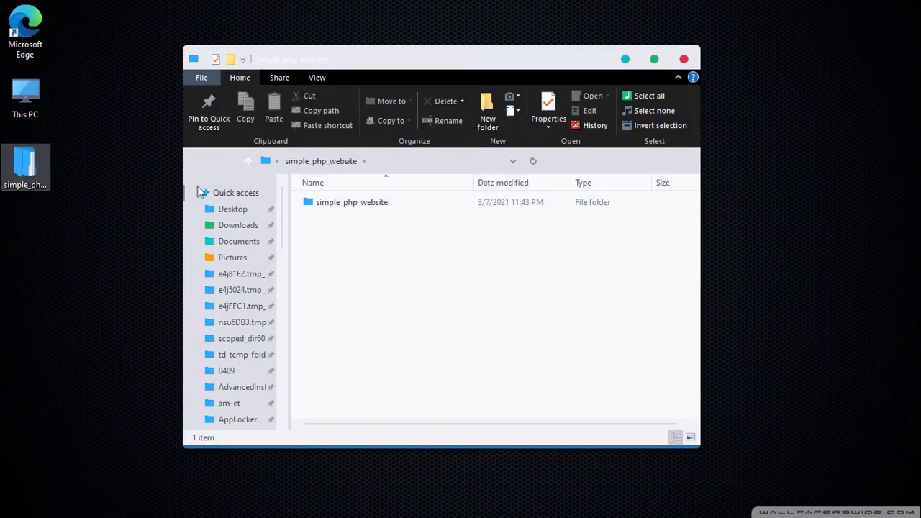
{"action": "right_click", "coordinate": [367, 204]}
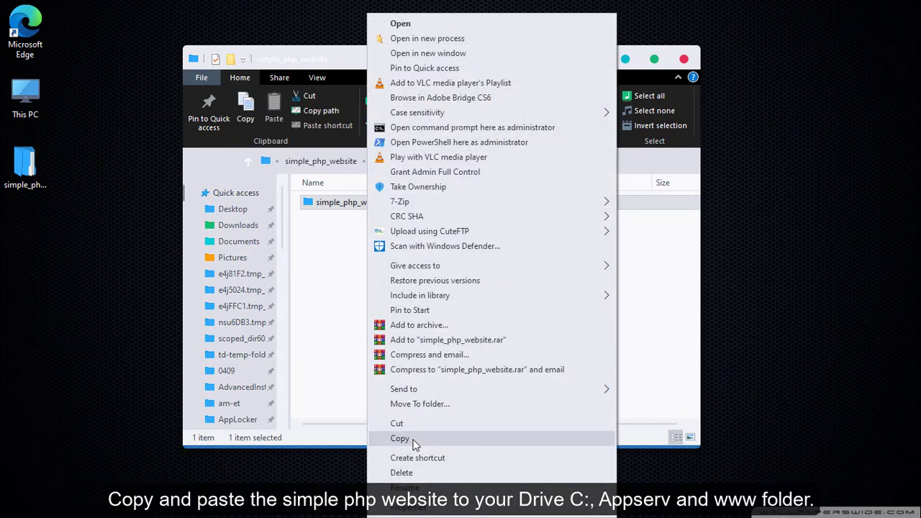
{"action": "left_click", "coordinate": [400, 439]}
{"action": "scroll", "coordinate": [251, 357], "scroll_direction": "down", "scroll_amount": 1}
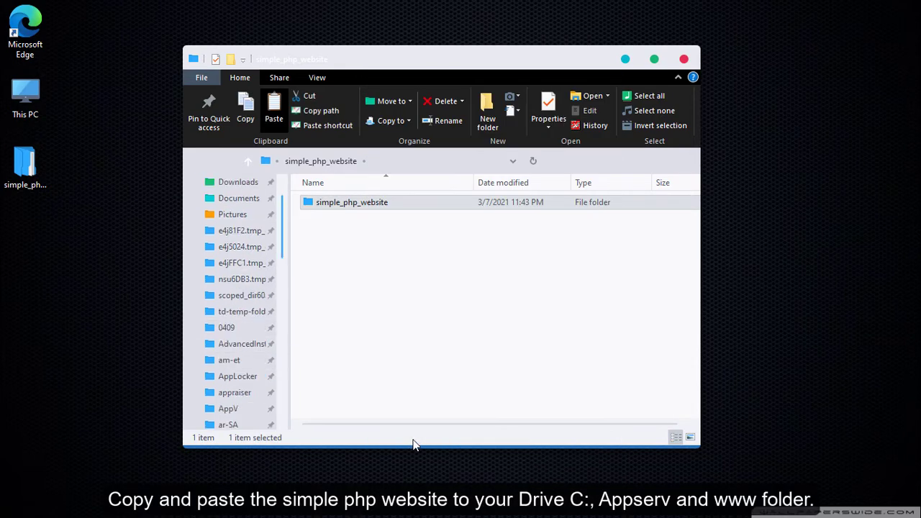
{"action": "double_click", "coordinate": [41, 95]}
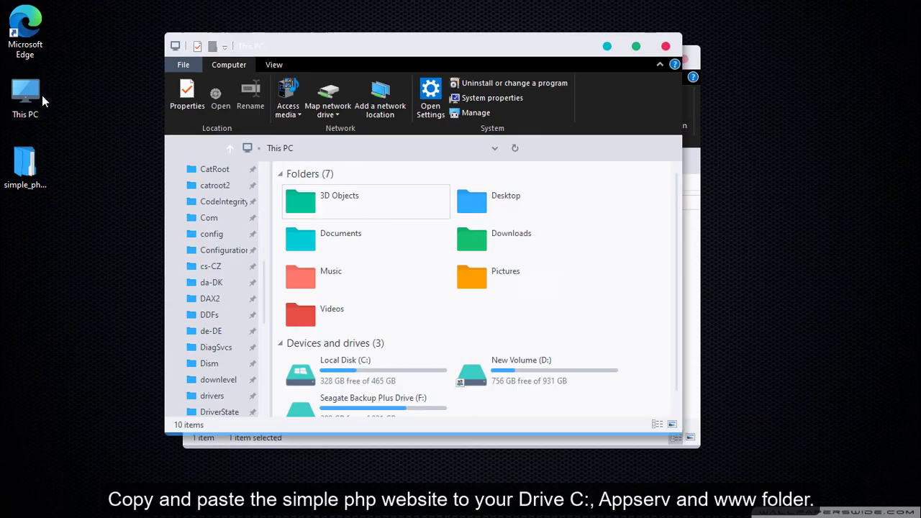
{"action": "double_click", "coordinate": [361, 370]}
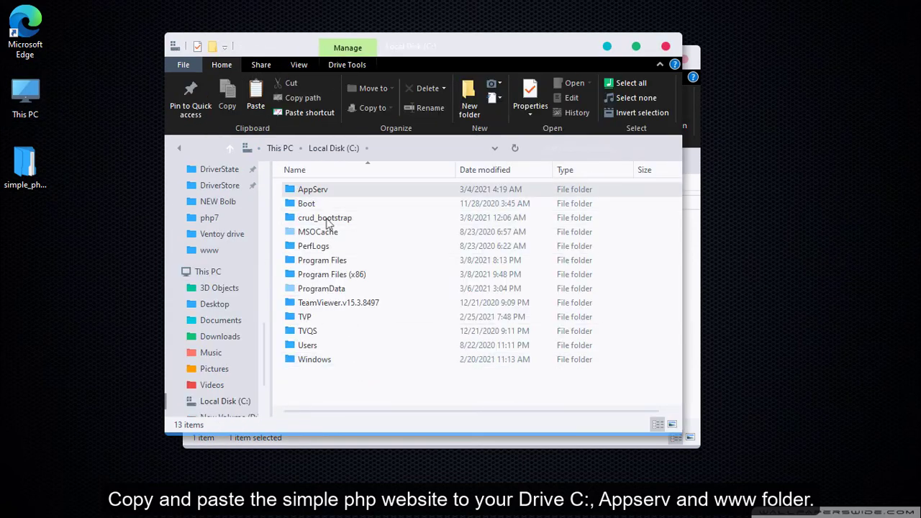
{"action": "double_click", "coordinate": [322, 192]}
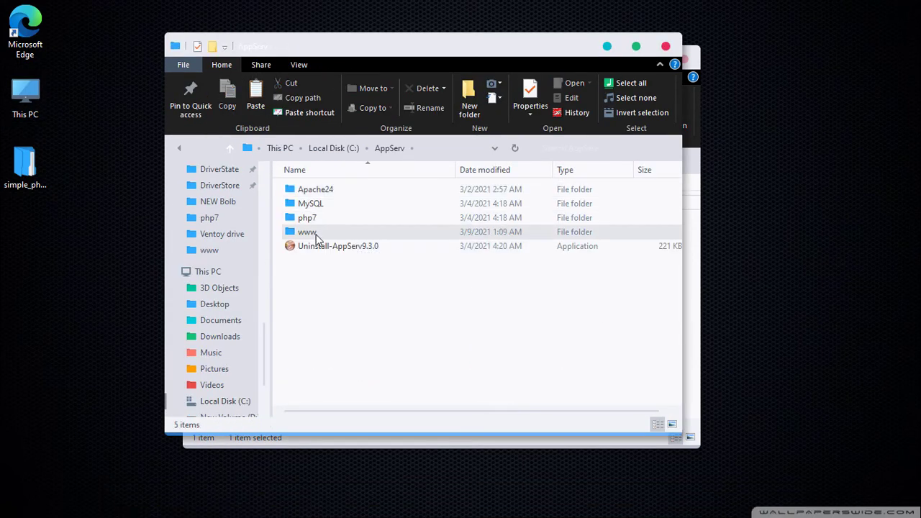
{"action": "double_click", "coordinate": [317, 237]}
{"action": "right_click", "coordinate": [361, 317]}
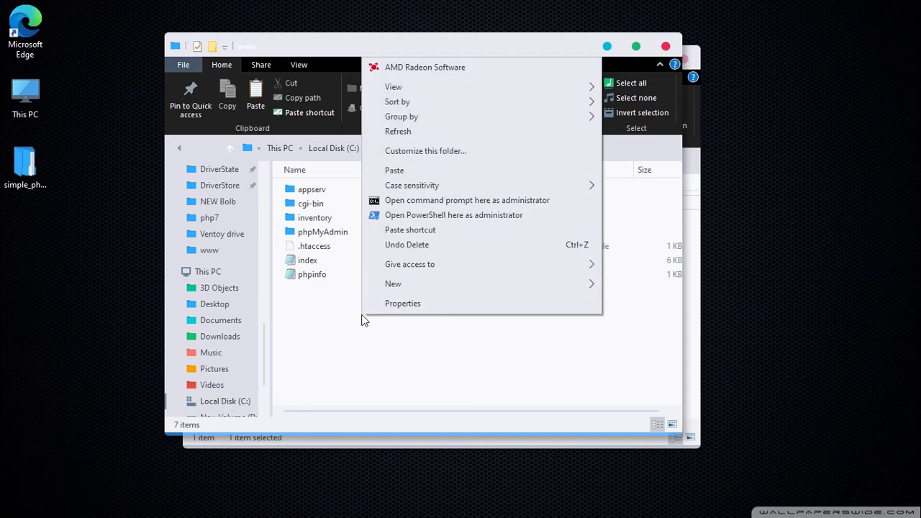
{"action": "left_click", "coordinate": [410, 171]}
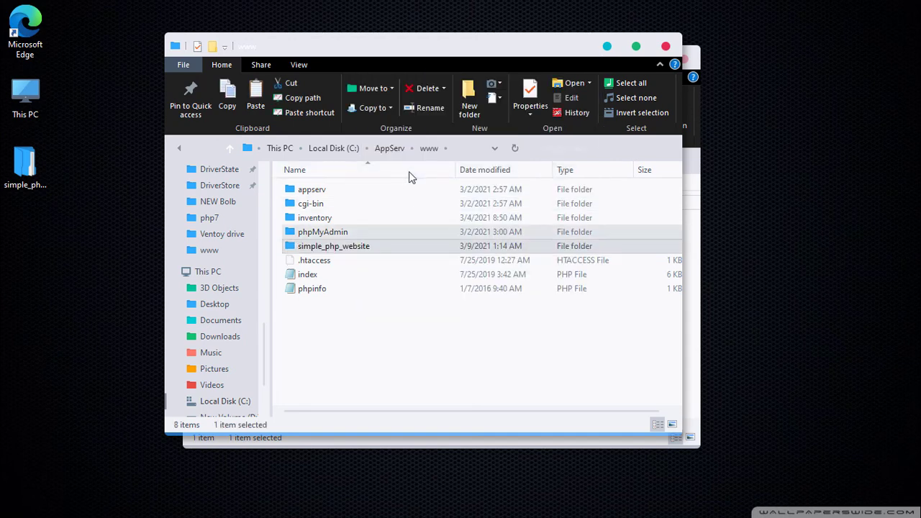
Open the db folder inside the pasted simple_php_website folder to check its SQL file.
{"action": "double_click", "coordinate": [349, 246]}
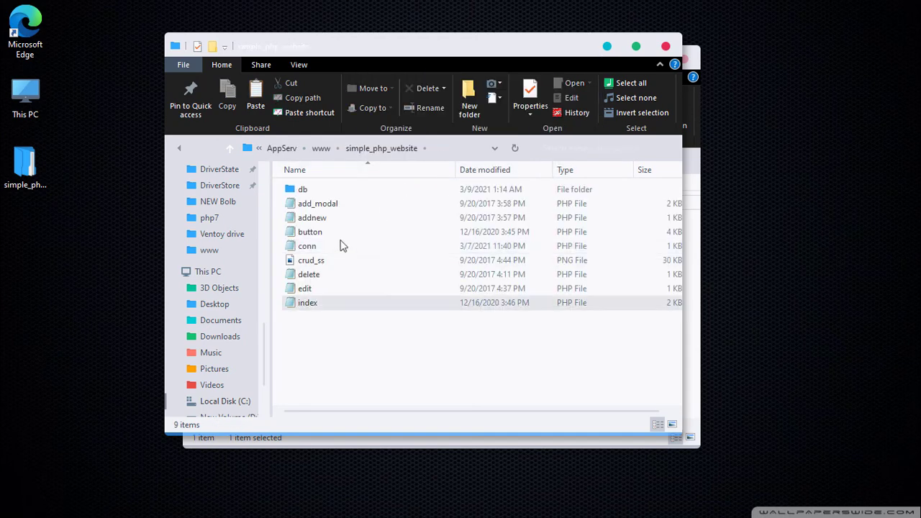
{"action": "double_click", "coordinate": [309, 193]}
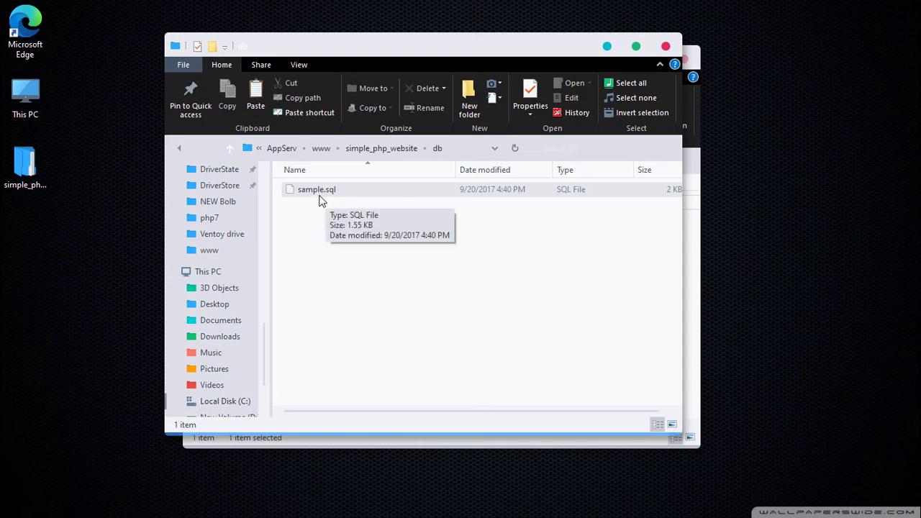
Start Microsoft Edge in a maximized window and go to localhost/phpmyadmin.
{"action": "double_click", "coordinate": [26, 28]}
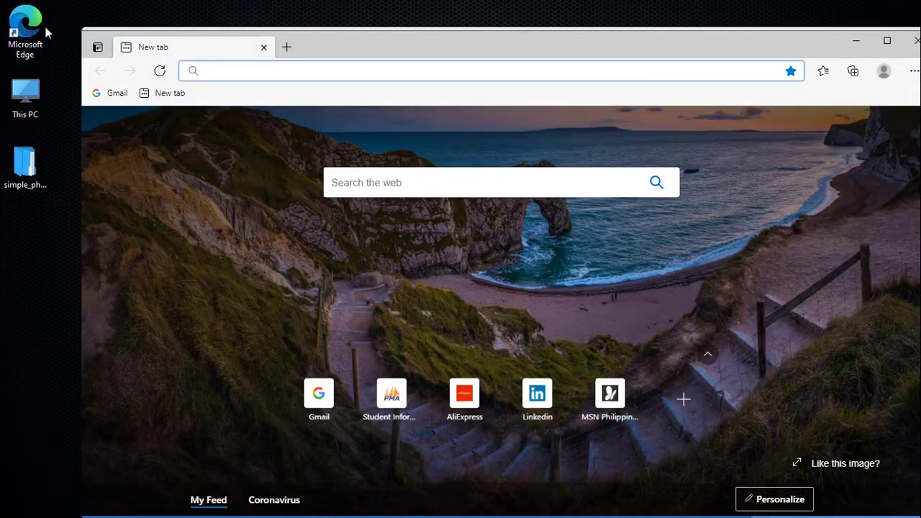
{"action": "left_click", "coordinate": [887, 40]}
{"action": "left_click", "coordinate": [219, 30]}
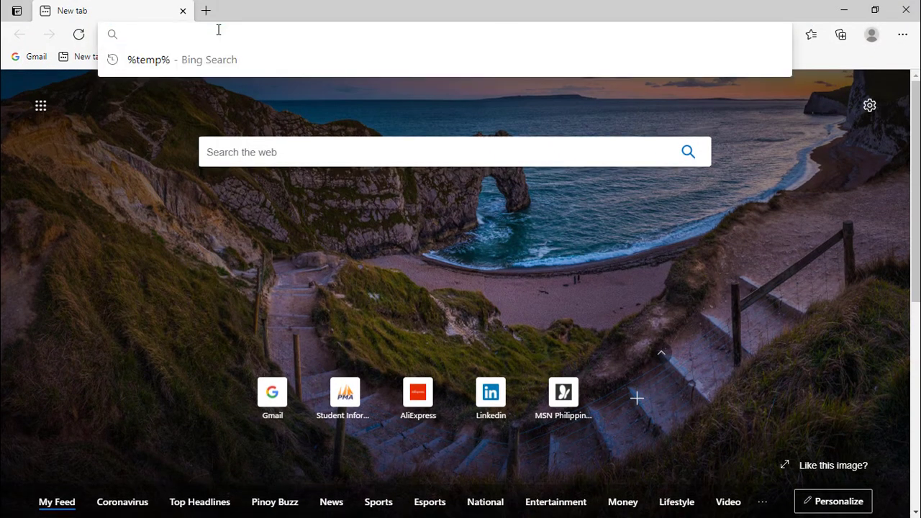
{"action": "type", "text": "localhost"}
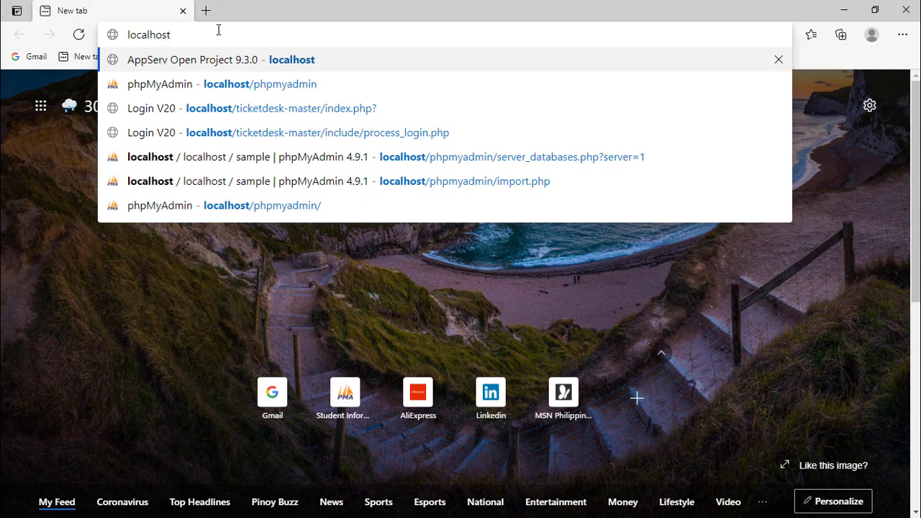
{"action": "type", "text": "/phpmyadmin"}
{"action": "key", "text": "Return"}
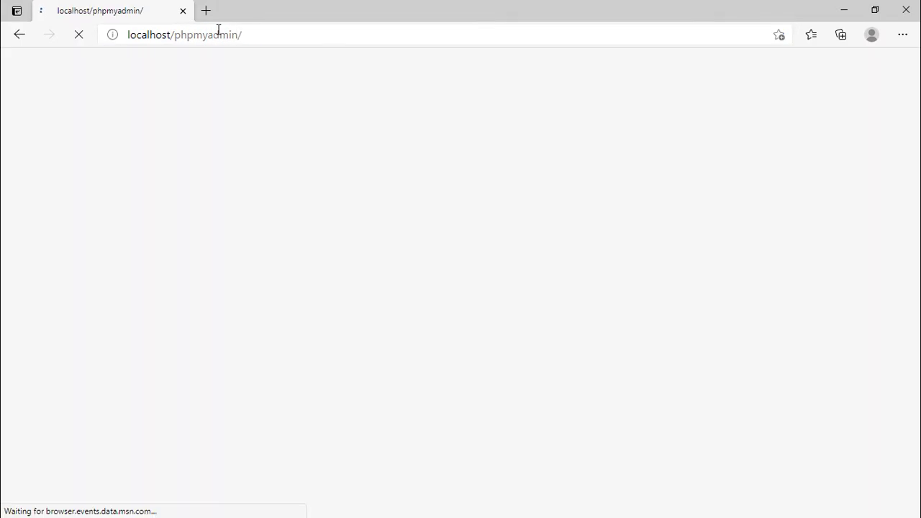
Log in to phpMyAdmin with the username root and the MySQL root password.
{"action": "left_click", "coordinate": [460, 266]}
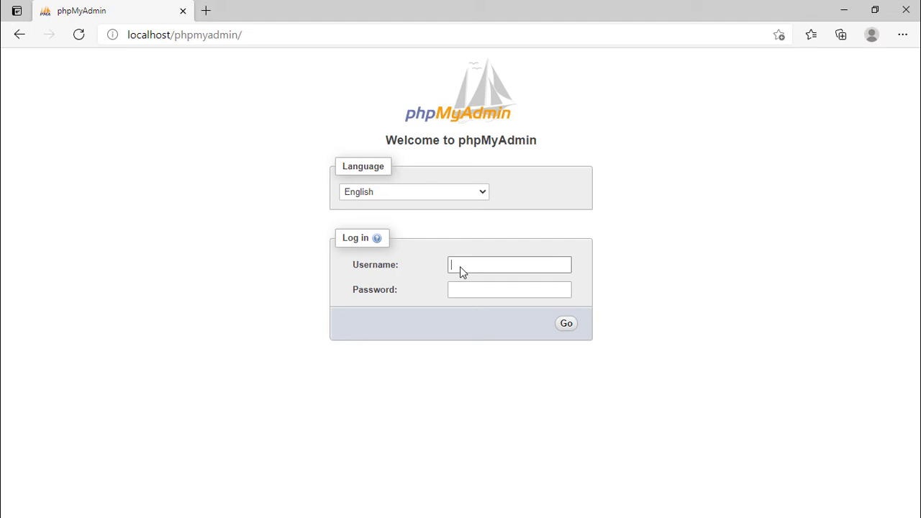
{"action": "key", "text": "Tab"}
{"action": "type", "text": "•••"}
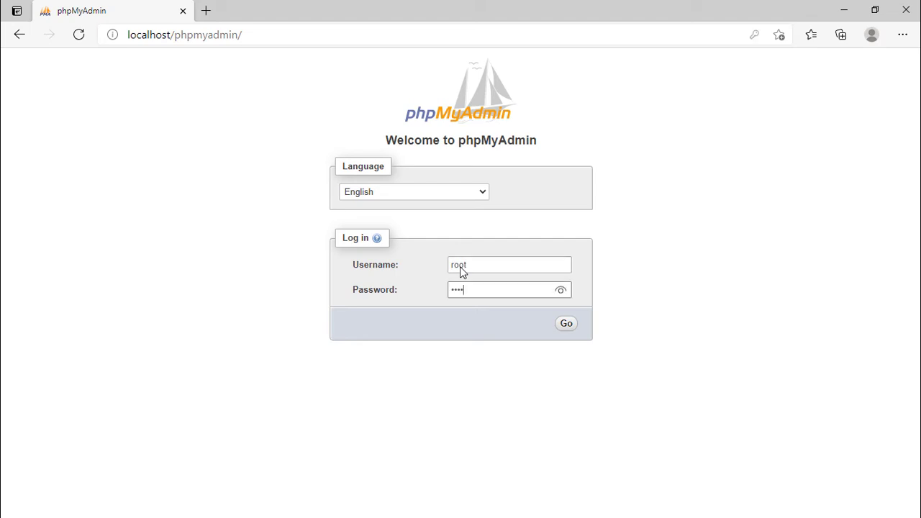
{"action": "type", "text": "•••••"}
{"action": "key", "text": "Return"}
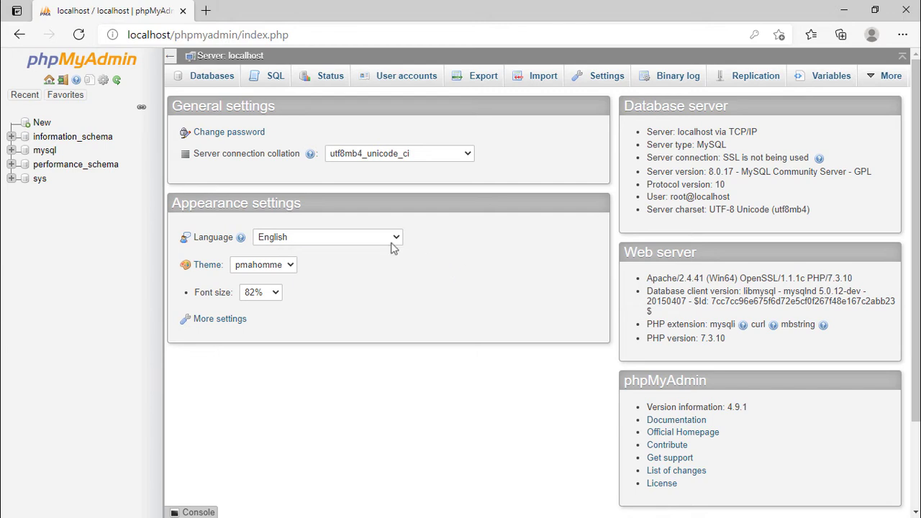
Create a new database named sample with the utf8mb4_0900_ai_ci collation.
{"action": "left_click", "coordinate": [41, 122]}
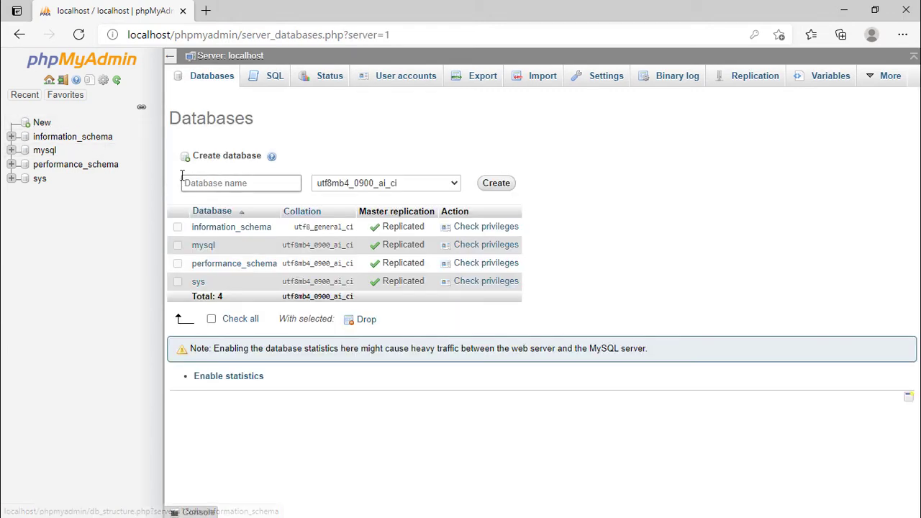
{"action": "left_click", "coordinate": [203, 183]}
{"action": "left_click", "coordinate": [202, 252]}
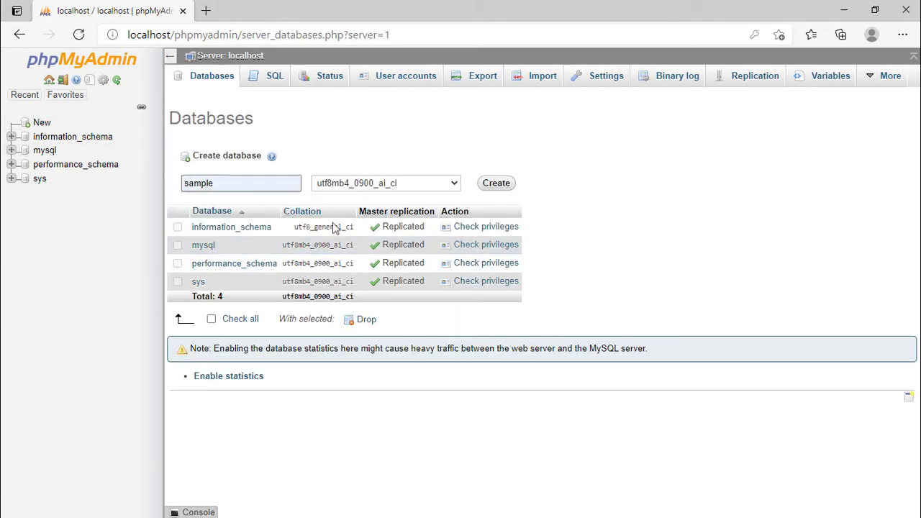
{"action": "left_click", "coordinate": [496, 183]}
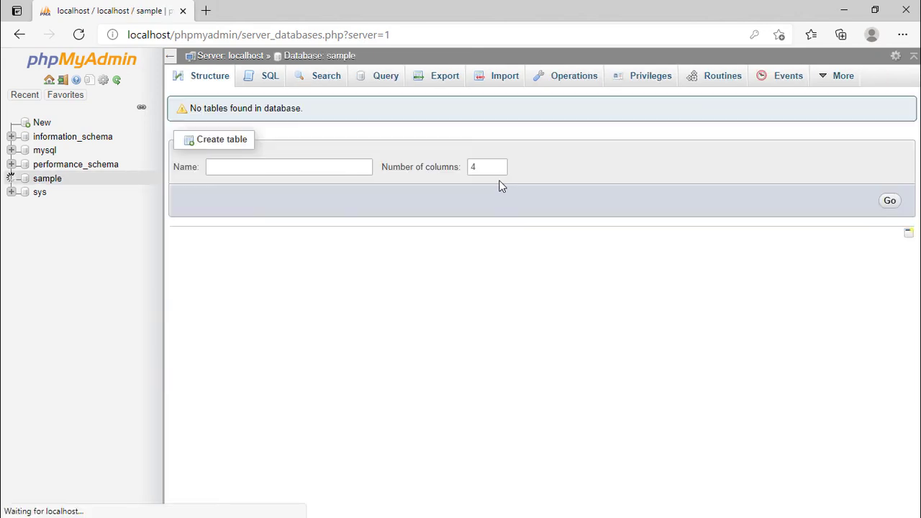
Import the sample.sql file from C:\AppServ\www\simple_php_website\db into the sample database with the default import options.
{"action": "left_click", "coordinate": [507, 86]}
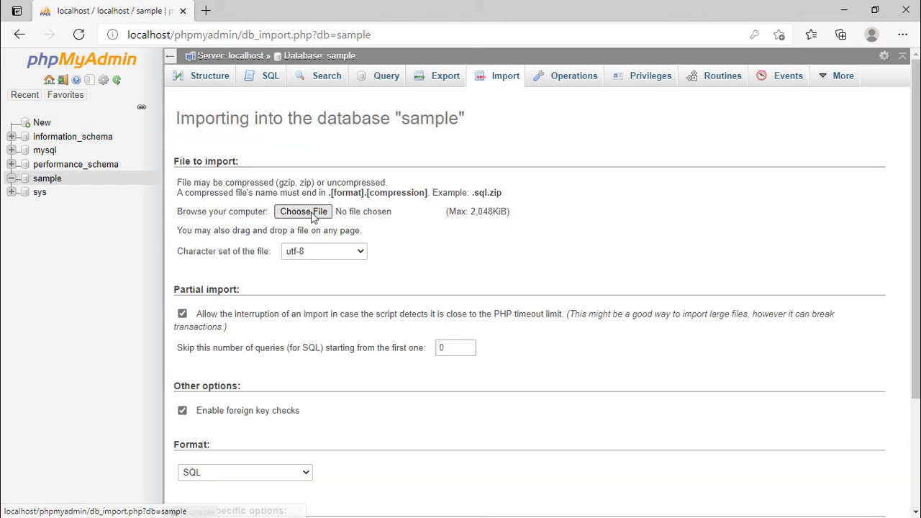
{"action": "left_click", "coordinate": [311, 212]}
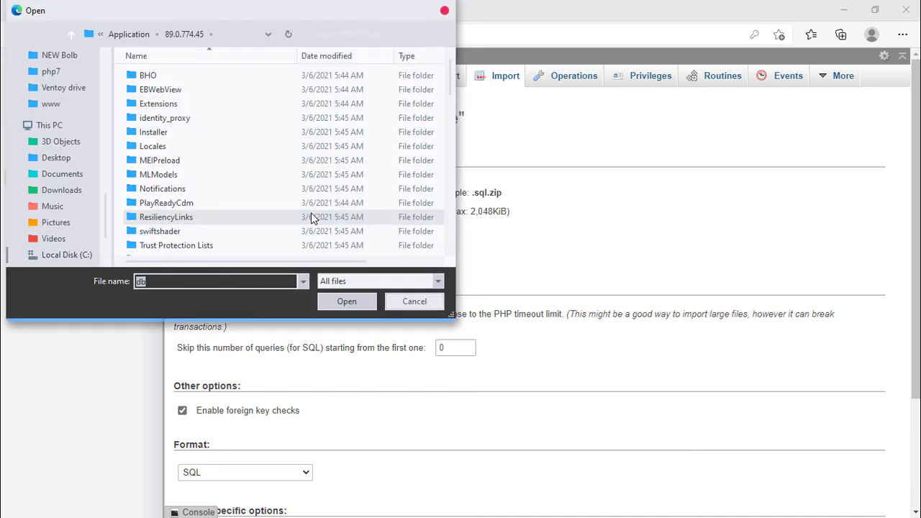
{"action": "left_click", "coordinate": [64, 256]}
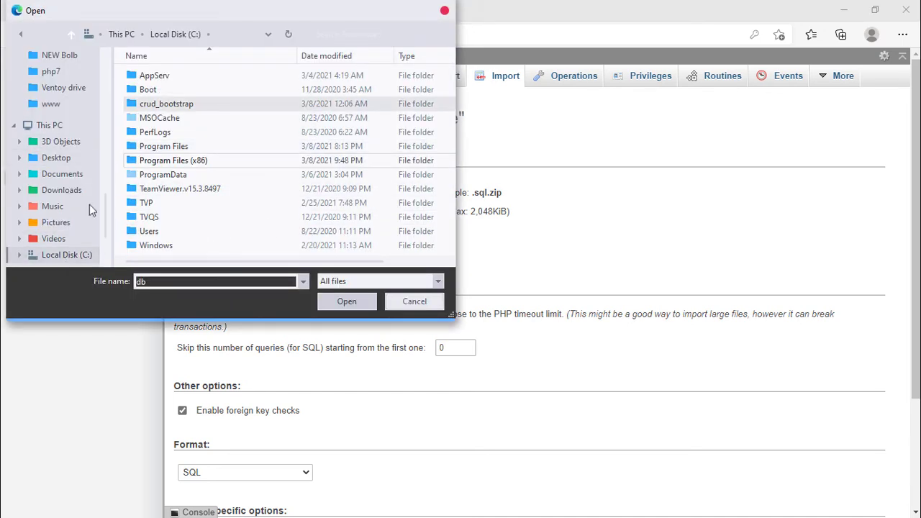
{"action": "double_click", "coordinate": [147, 77]}
{"action": "double_click", "coordinate": [149, 119]}
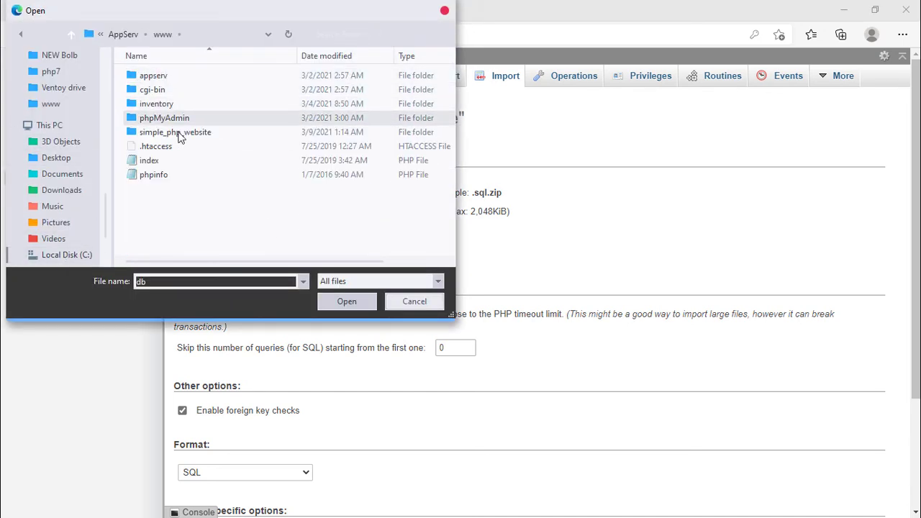
{"action": "double_click", "coordinate": [176, 132]}
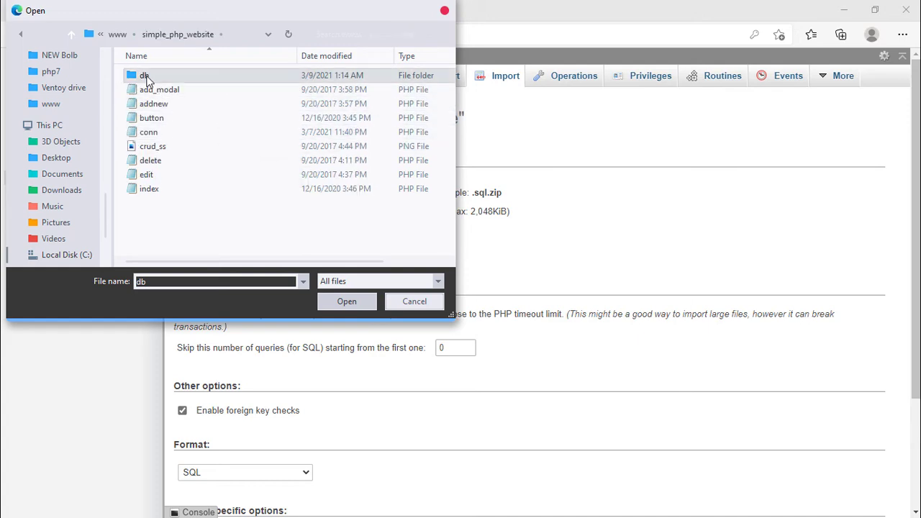
{"action": "double_click", "coordinate": [147, 77]}
{"action": "double_click", "coordinate": [159, 79]}
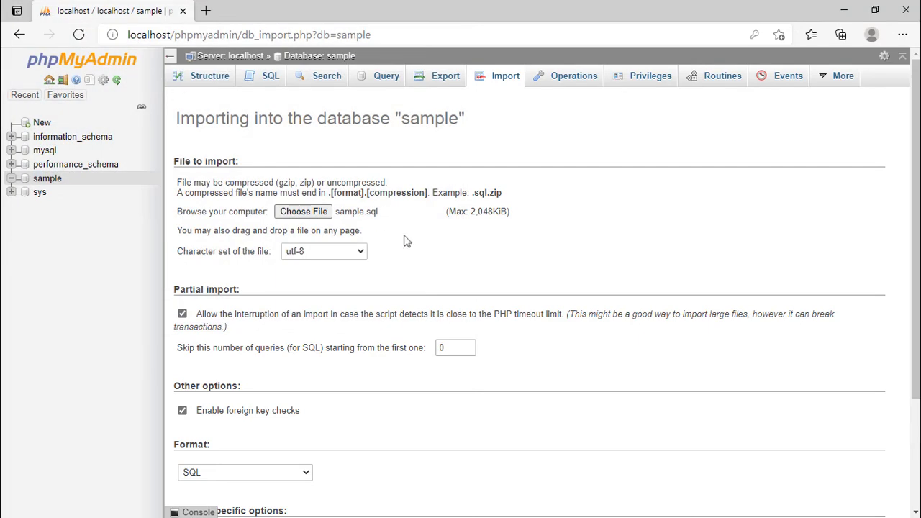
{"action": "scroll", "coordinate": [536, 326], "scroll_direction": "down", "scroll_amount": 2}
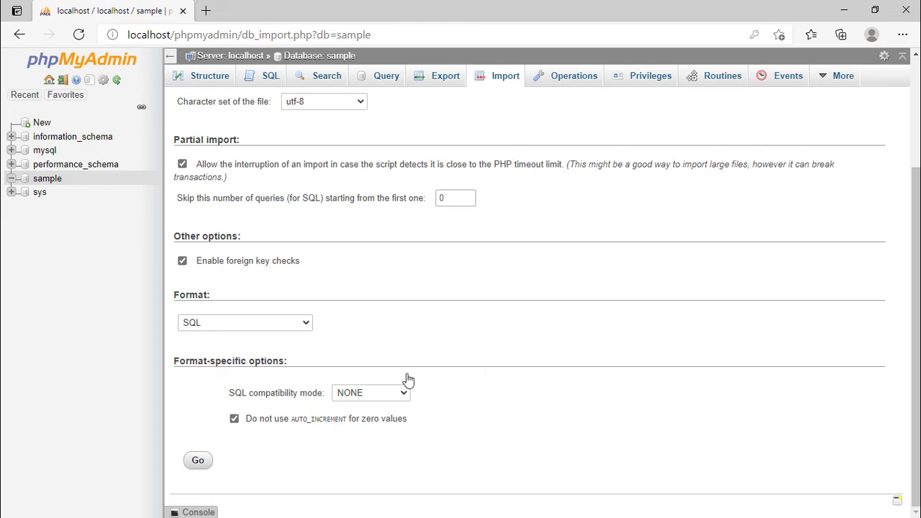
{"action": "left_click", "coordinate": [199, 462]}
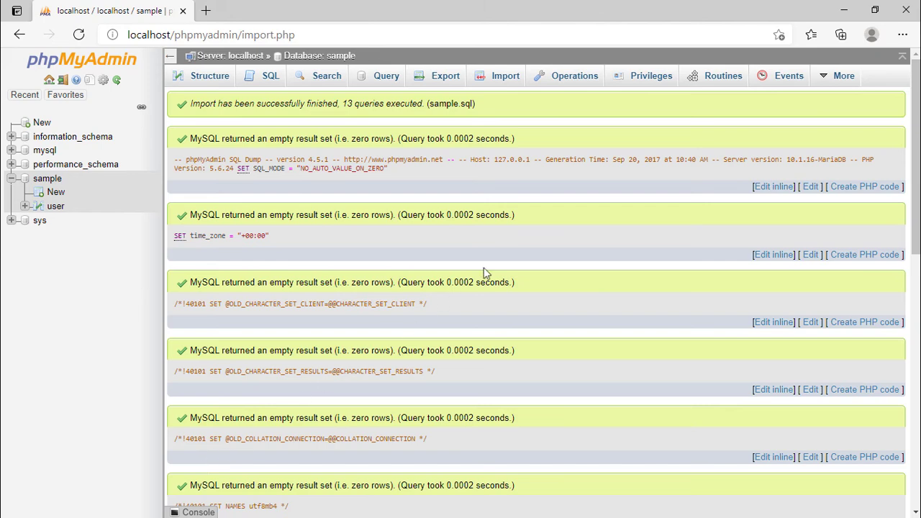
Open localhost/simple_php_website/index.php in a new browser tab.
{"action": "left_click", "coordinate": [206, 11]}
{"action": "type", "text": "localhost/simple_php_website/index.php"}
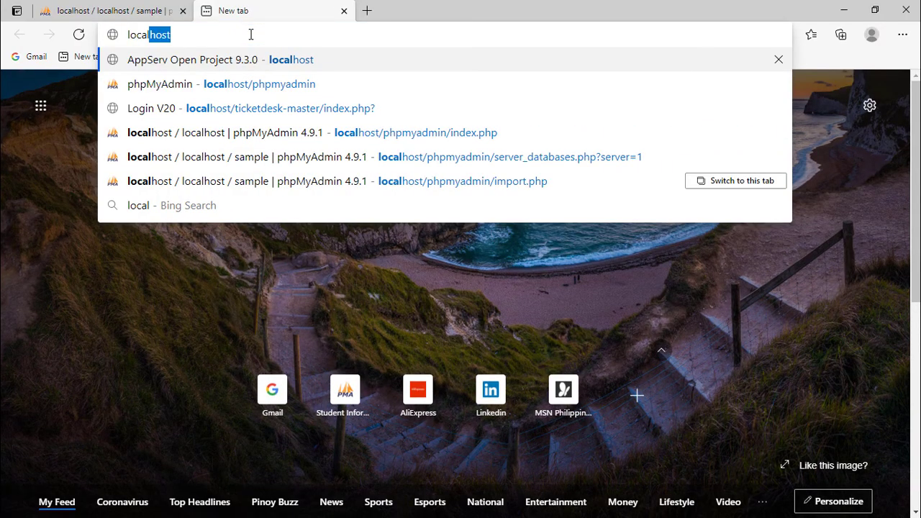
{"action": "key", "text": "Return"}
Add a new record with the person's first name and last name and India as the address, and save it.
{"action": "left_click", "coordinate": [204, 133]}
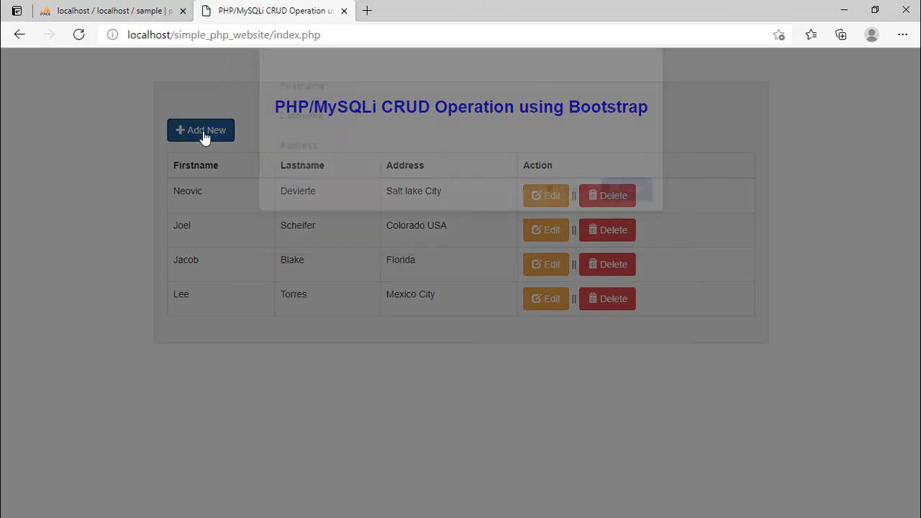
{"action": "left_click", "coordinate": [362, 129]}
{"action": "type", "text": "Kusmar"}
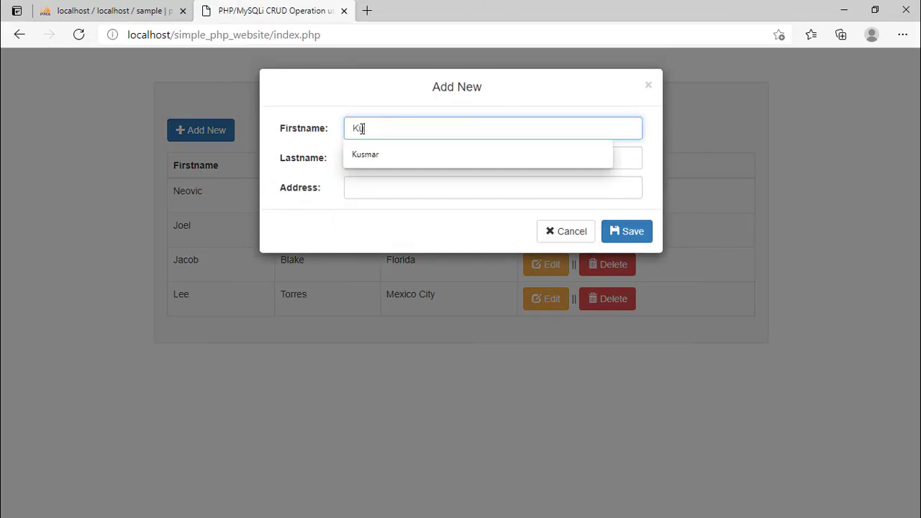
{"action": "key", "text": "Tab"}
{"action": "type", "text": "Yakad"}
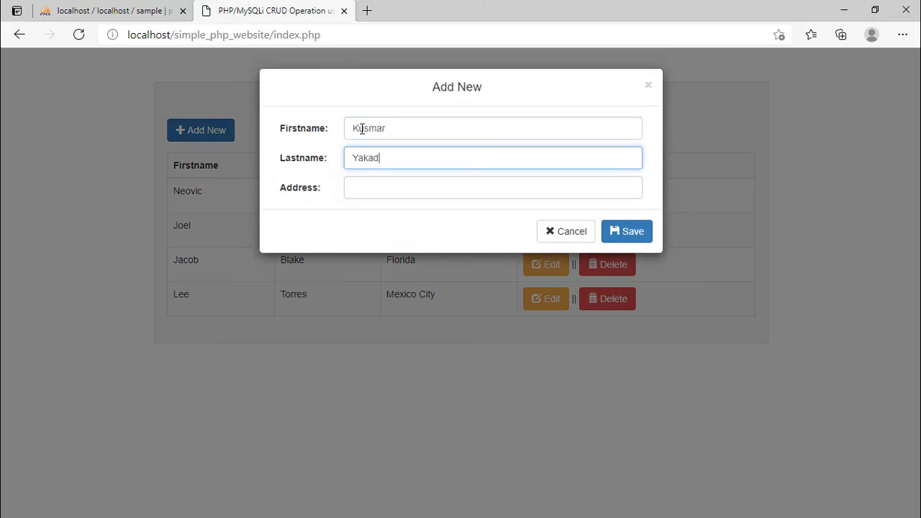
{"action": "key", "text": "Tab"}
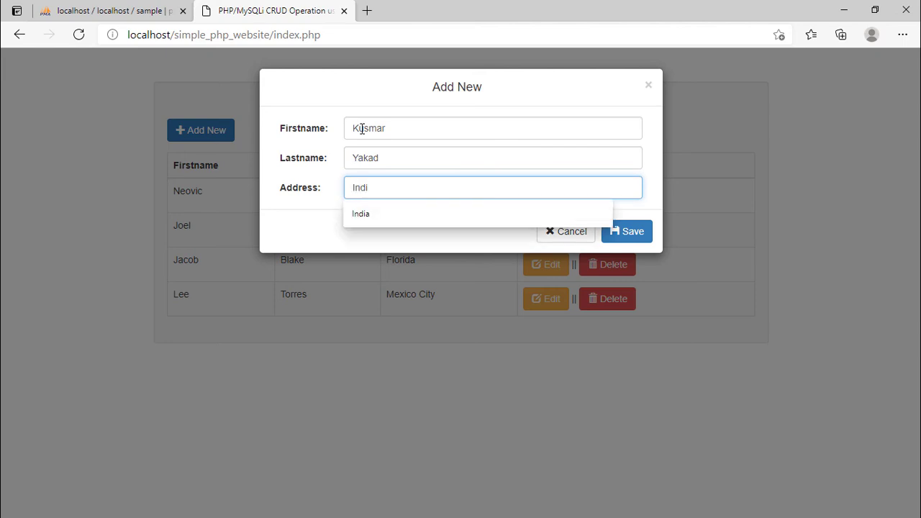
{"action": "type", "text": "a"}
{"action": "left_click", "coordinate": [637, 232]}
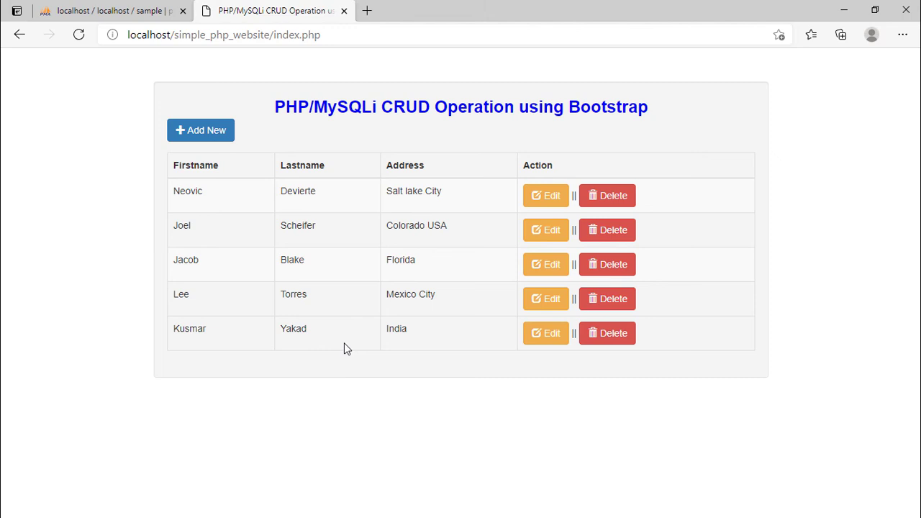
Delete the first record in the table, the one with the address Salt lake City.
{"action": "left_click", "coordinate": [616, 193]}
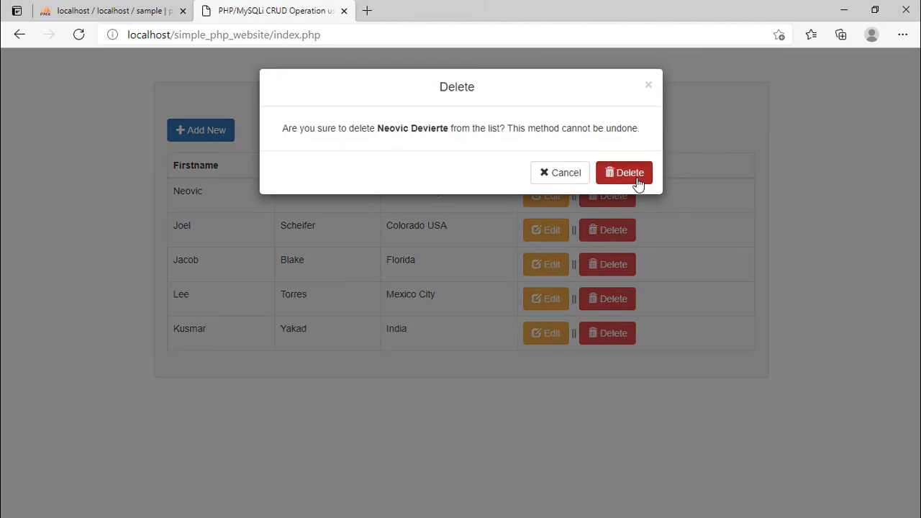
{"action": "left_click", "coordinate": [637, 183]}
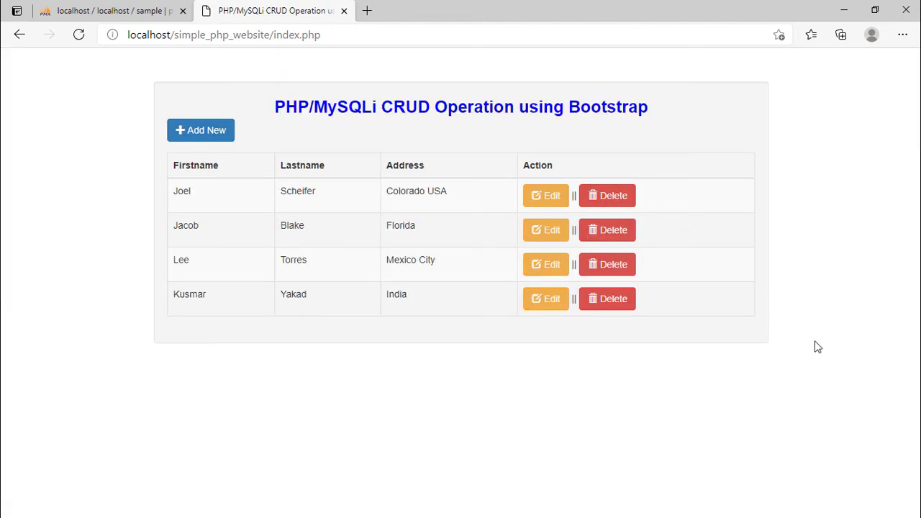